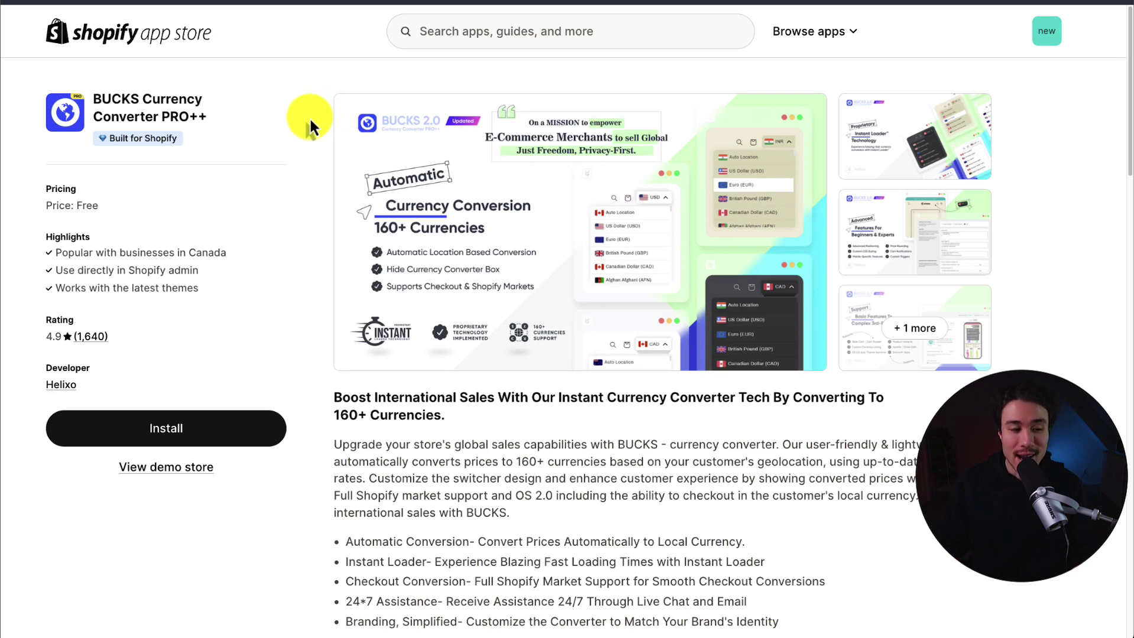
Step: Browse the enlarged gallery images on the BUCKS app listing
{"action": "left_click_drag", "start_coordinate": [108, 223], "coordinate": [26, 216]}
{"action": "left_click", "coordinate": [497, 215]}
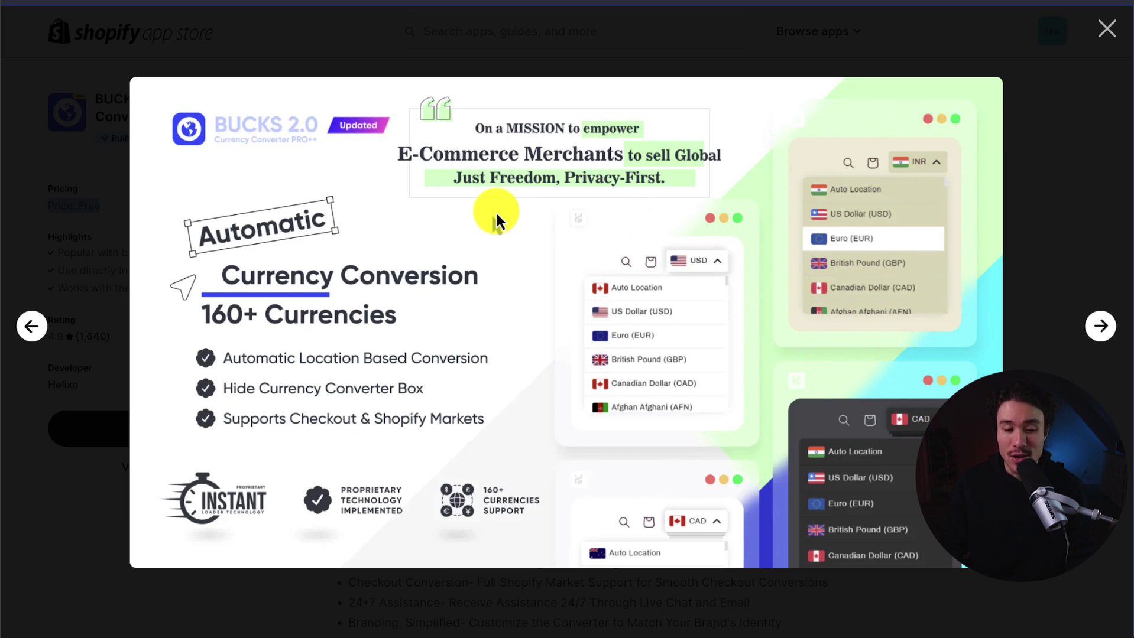
{"action": "left_click", "coordinate": [1101, 327]}
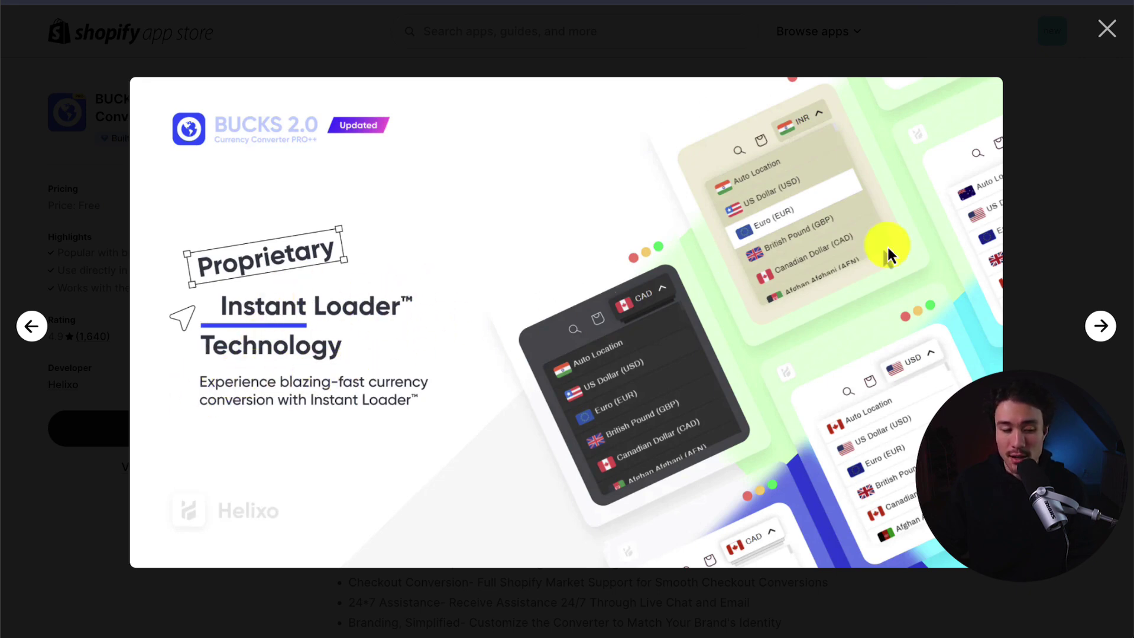
{"action": "left_click", "coordinate": [1005, 100]}
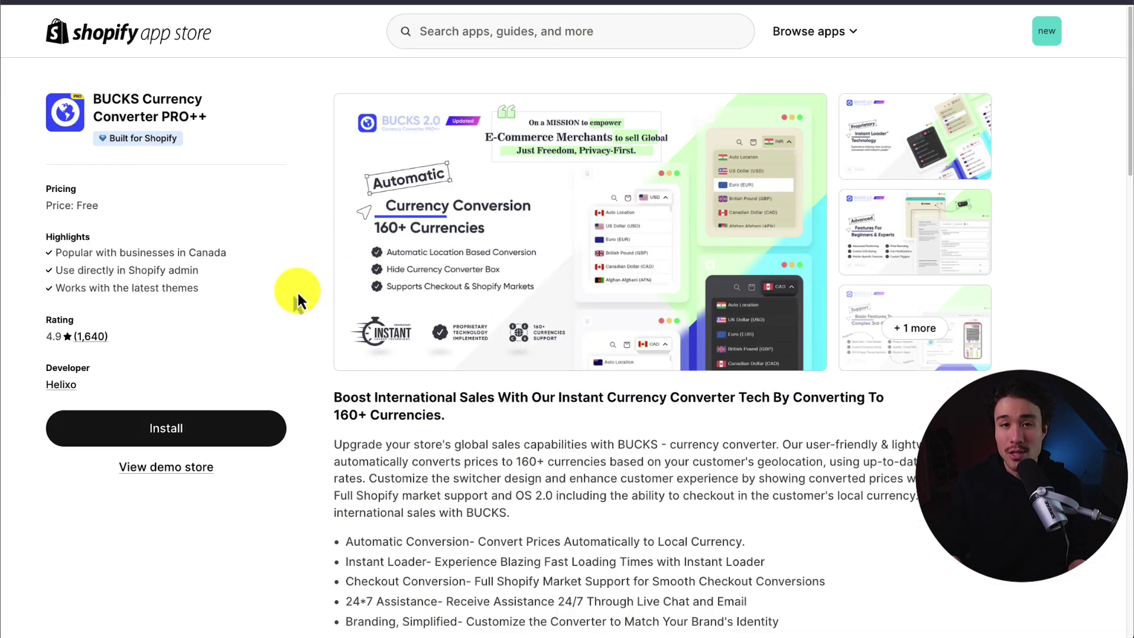
Step: Install BUCKS and approve its data access permissions
{"action": "left_click", "coordinate": [189, 423]}
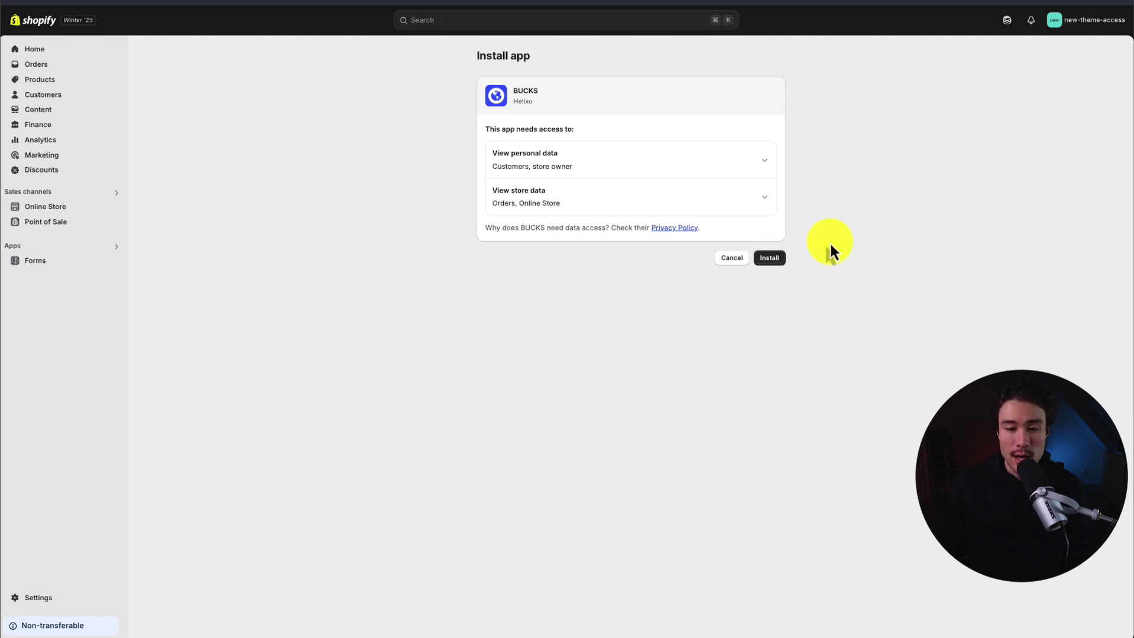
{"action": "left_click_drag", "start_coordinate": [503, 130], "coordinate": [580, 129]}
{"action": "left_click", "coordinate": [756, 259]}
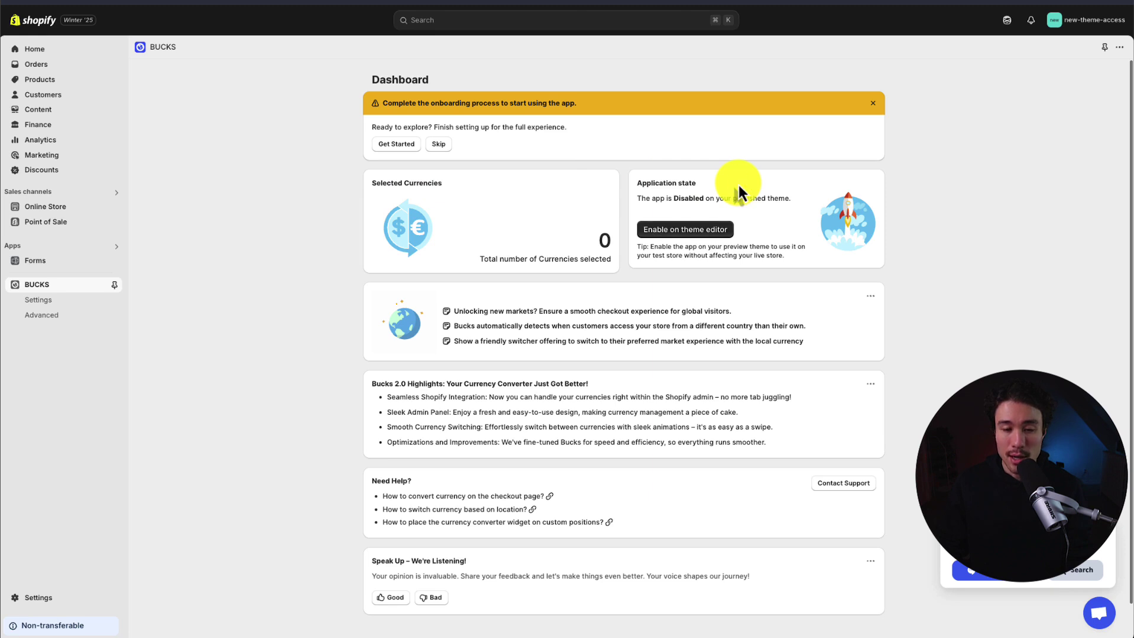
Step: Switch on the Bucks app embed in the theme editor and save the theme
{"action": "left_click", "coordinate": [684, 237]}
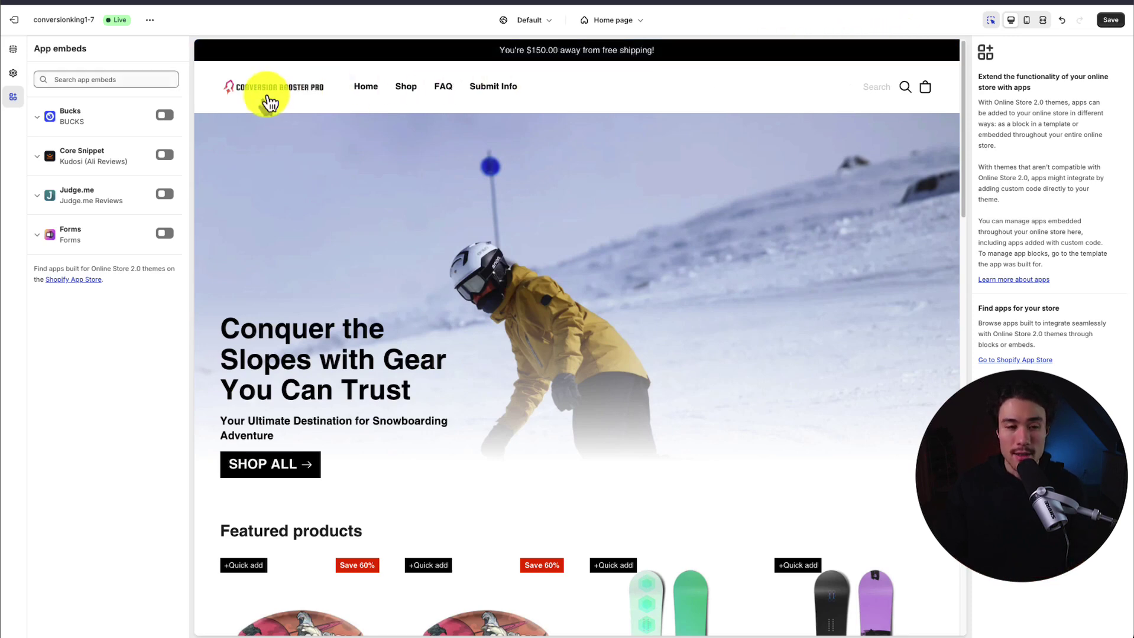
{"action": "left_click", "coordinate": [165, 115]}
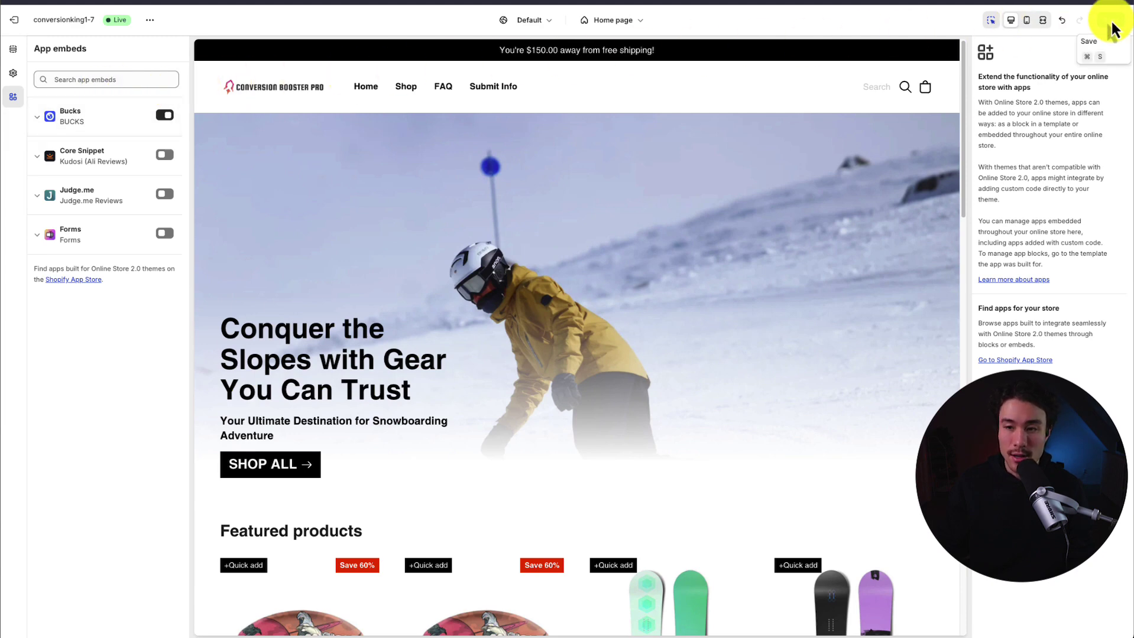
{"action": "left_click", "coordinate": [1111, 28]}
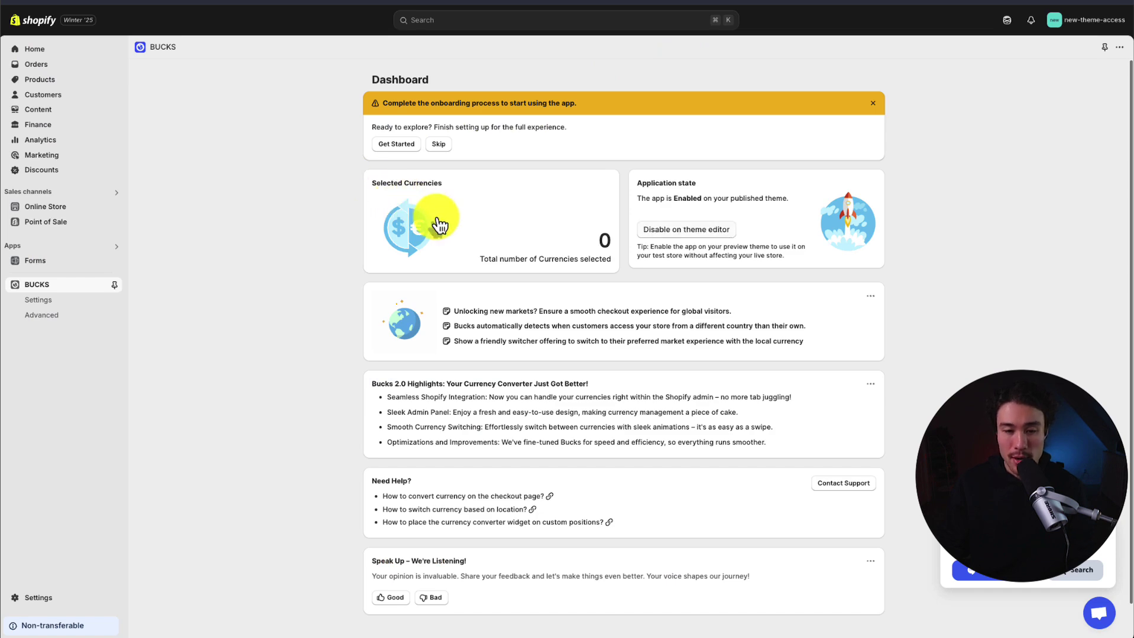
Step: Turn the BUCKS app status on from its Settings page
{"action": "scroll", "coordinate": [591, 253], "scroll_direction": "down", "scroll_amount": 1}
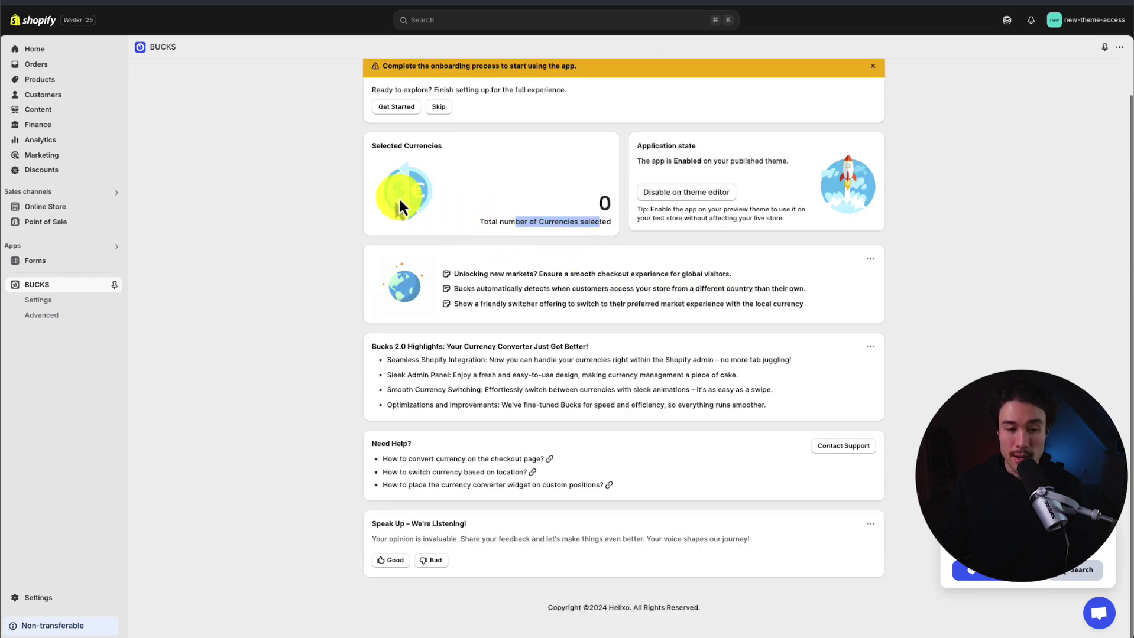
{"action": "scroll", "coordinate": [400, 207], "scroll_direction": "up", "scroll_amount": 1}
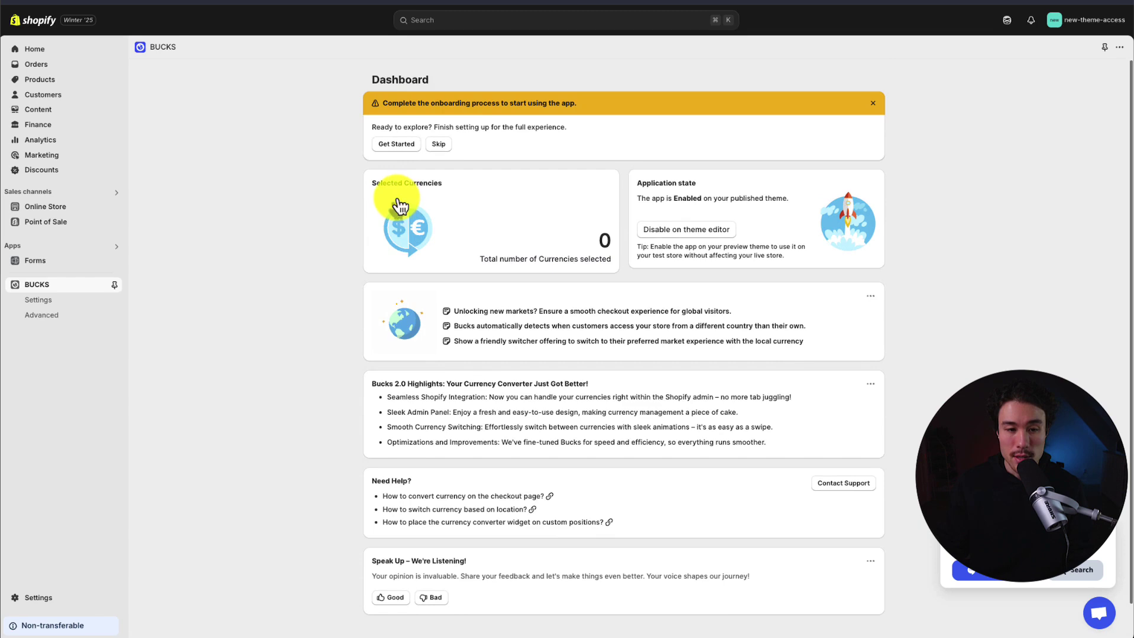
{"action": "left_click", "coordinate": [57, 305]}
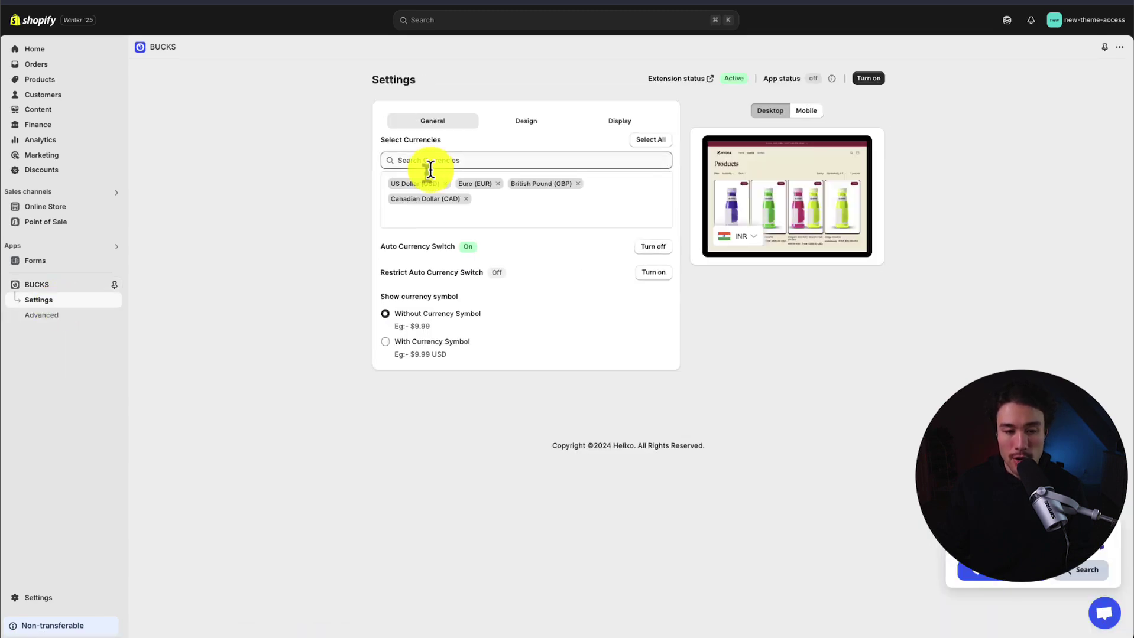
{"action": "left_click", "coordinate": [865, 83]}
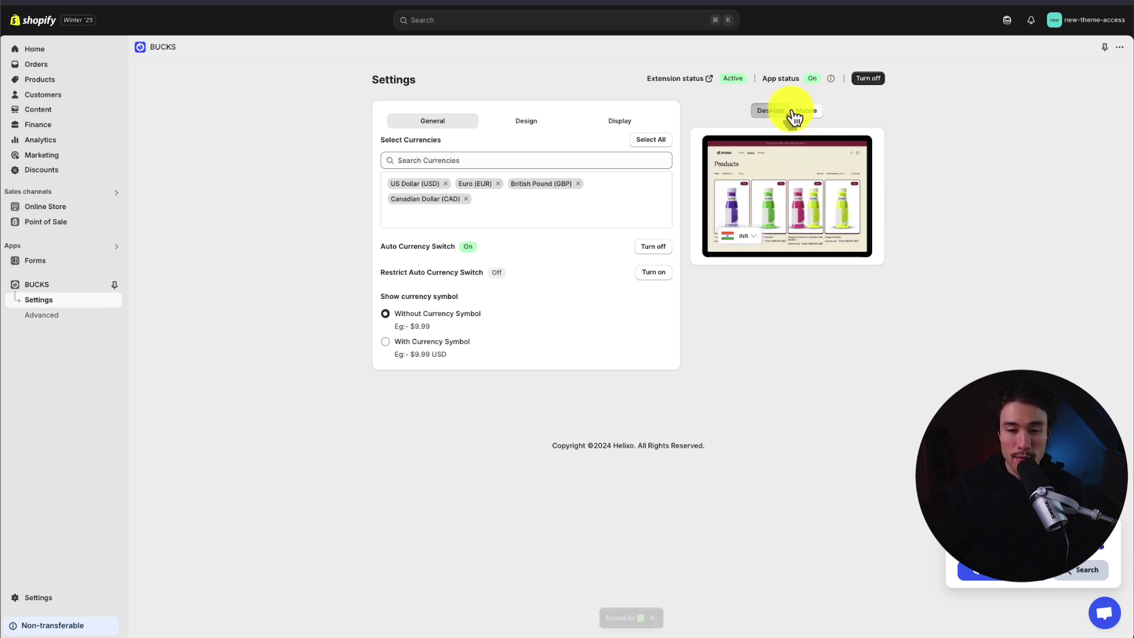
Step: Preview the switcher on mobile and show converted prices Without Currency Symbol
{"action": "left_click", "coordinate": [811, 113]}
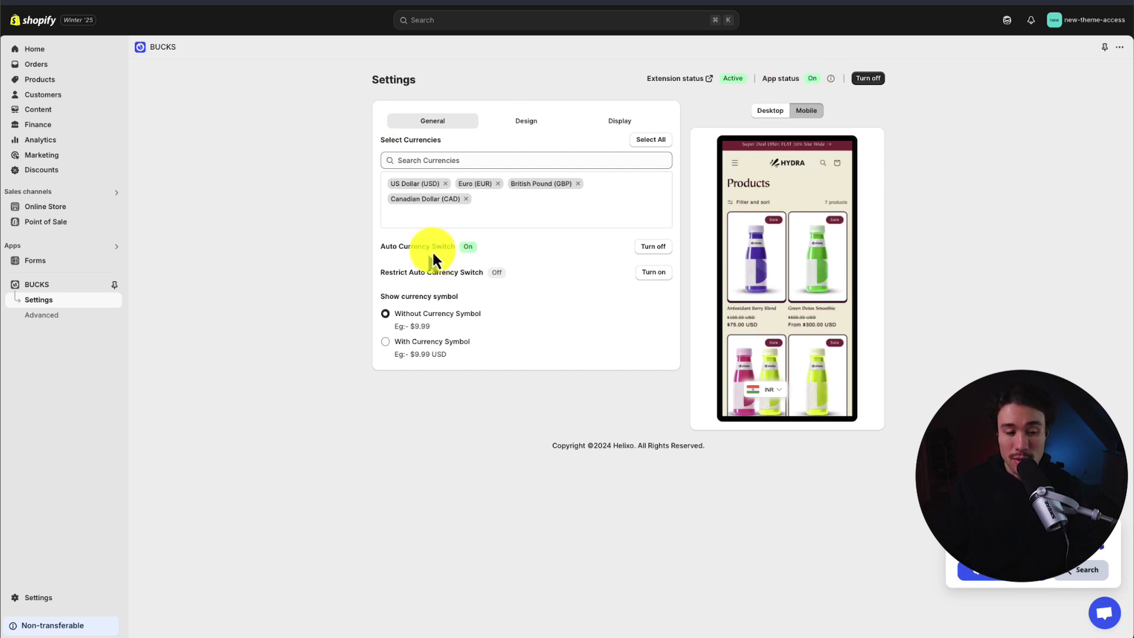
{"action": "left_click_drag", "start_coordinate": [391, 247], "coordinate": [486, 243]}
{"action": "left_click", "coordinate": [479, 253]}
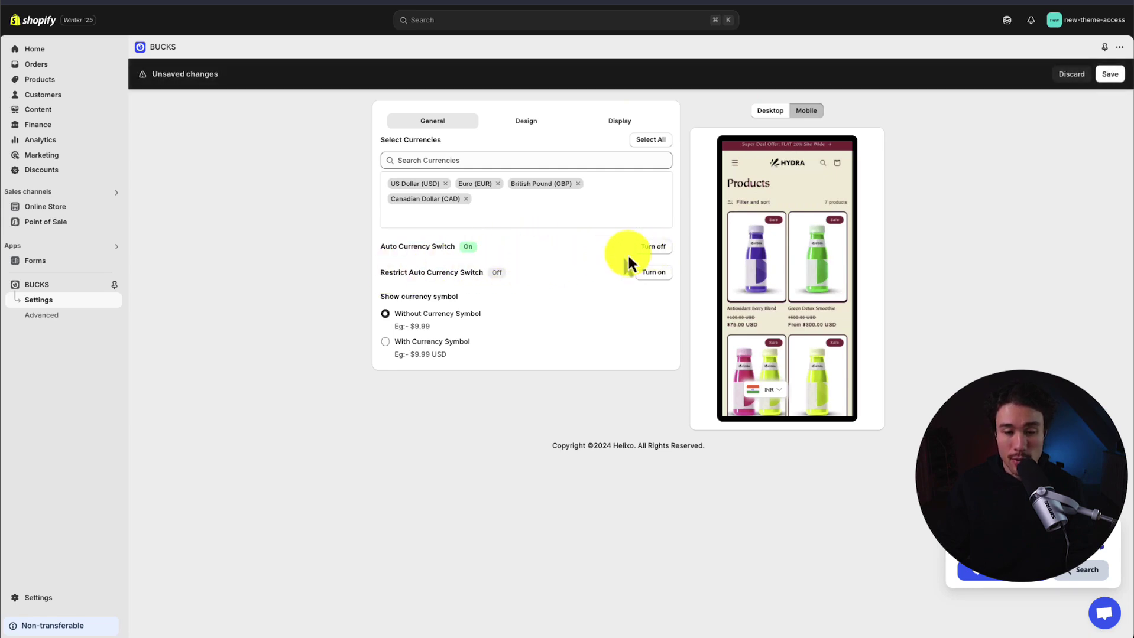
{"action": "left_click", "coordinate": [390, 315]}
{"action": "left_click", "coordinate": [526, 124]}
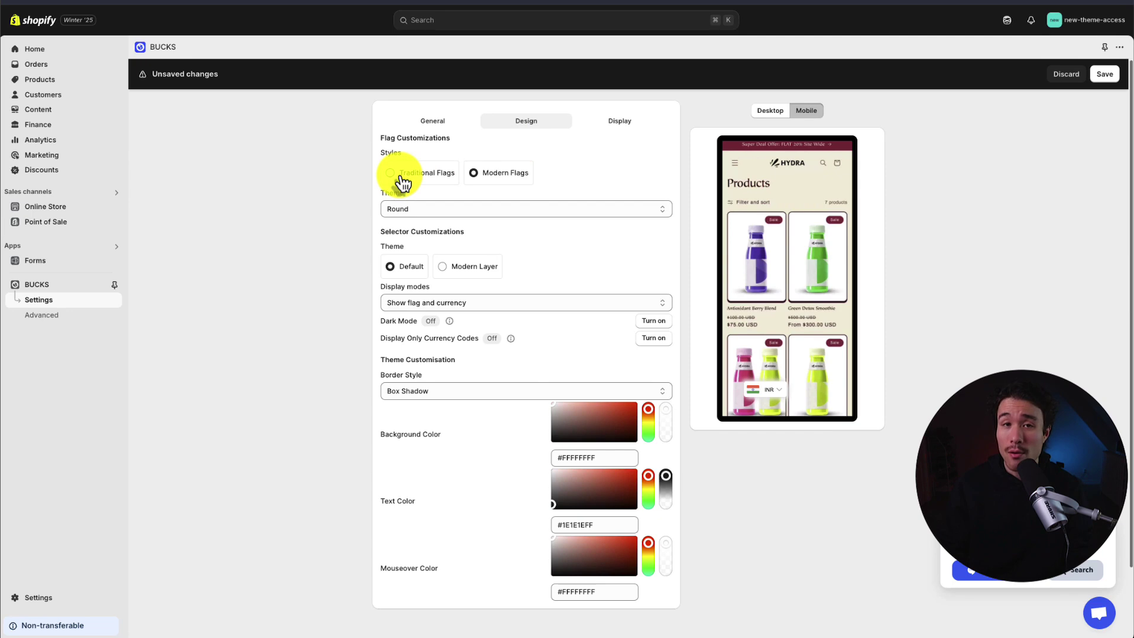
Step: Try the Modern Layer selector theme, then revert to Default
{"action": "scroll", "coordinate": [334, 273], "scroll_direction": "down", "scroll_amount": 1}
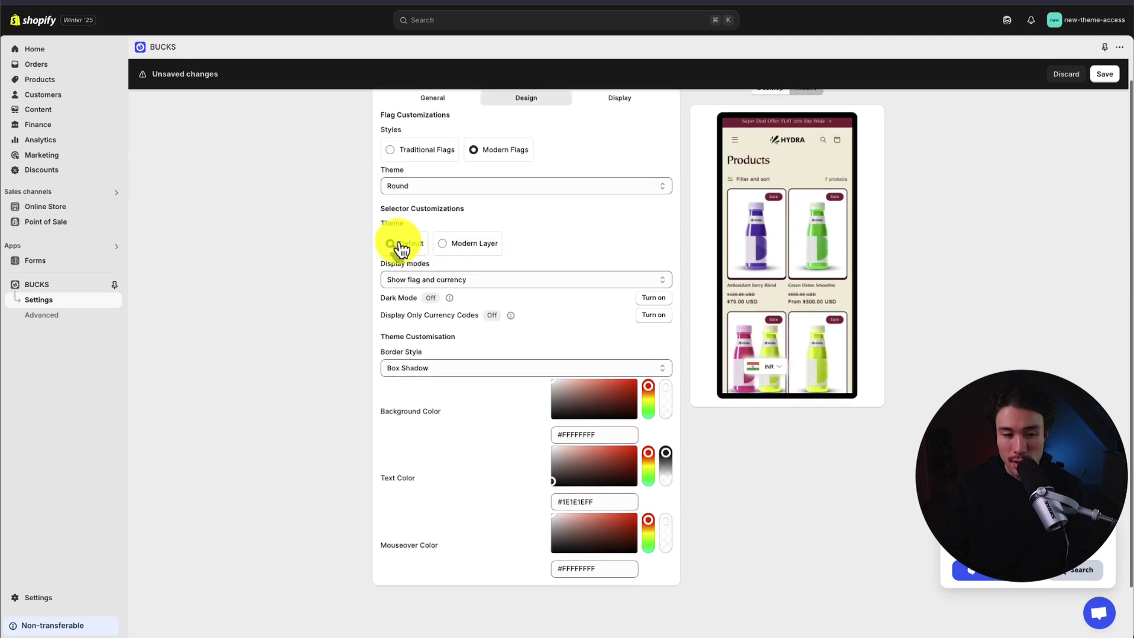
{"action": "left_click", "coordinate": [453, 244]}
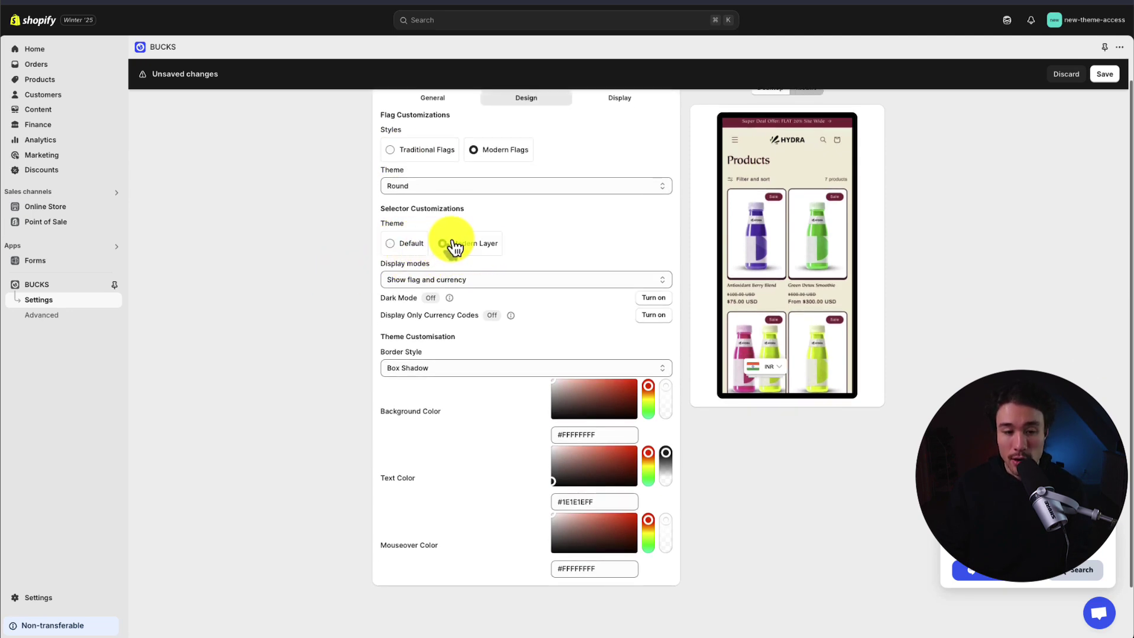
{"action": "left_click", "coordinate": [405, 243]}
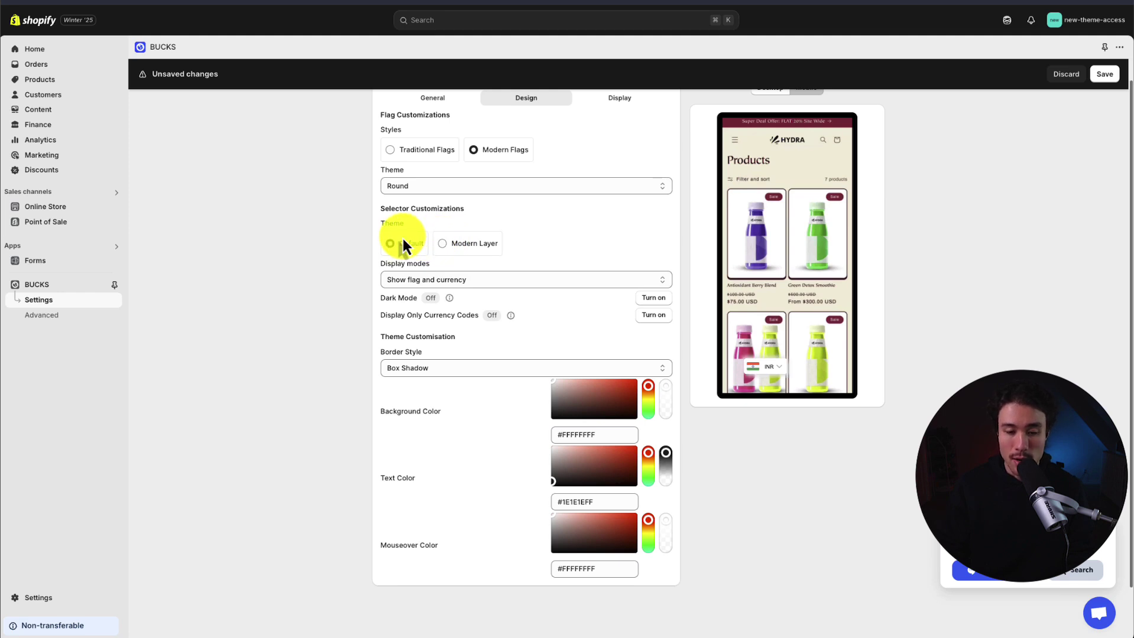
Step: Turn on Dark Mode for the selector, leaving Display Only Currency Codes off
{"action": "scroll", "coordinate": [661, 242], "scroll_direction": "down", "scroll_amount": 2}
{"action": "left_click", "coordinate": [661, 240]}
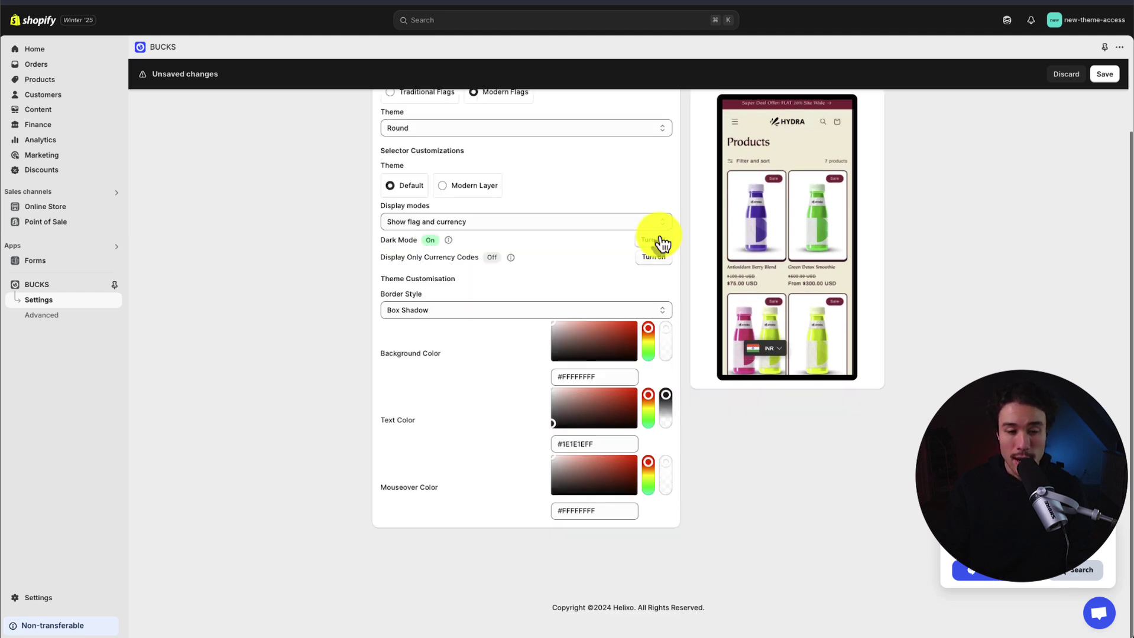
{"action": "left_click", "coordinate": [657, 257]}
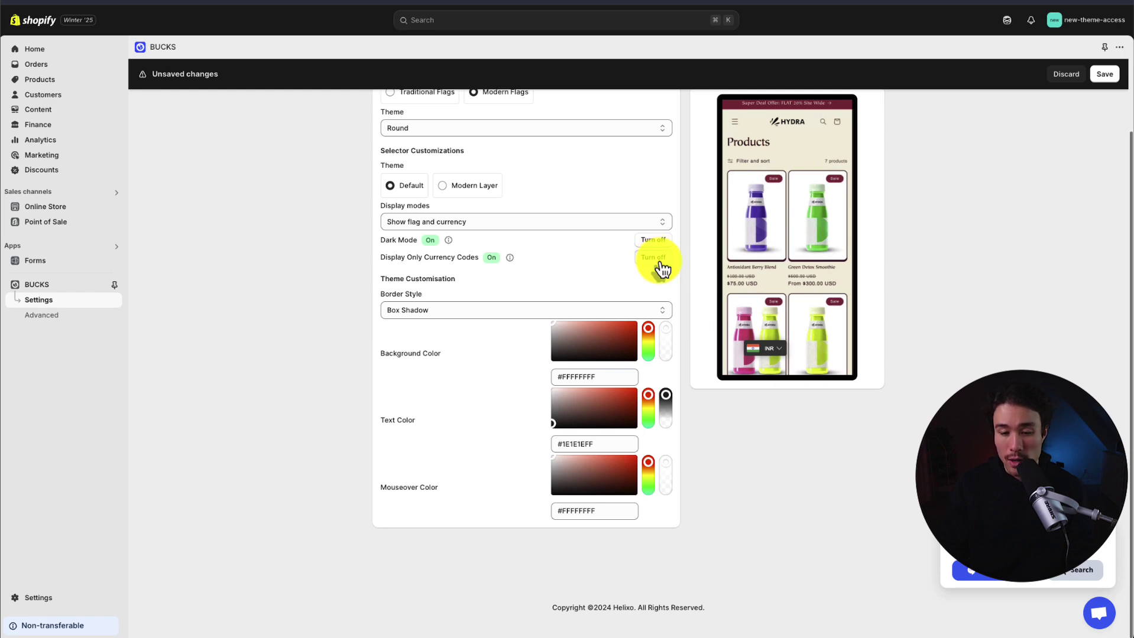
{"action": "left_click_drag", "start_coordinate": [412, 298], "coordinate": [455, 302]}
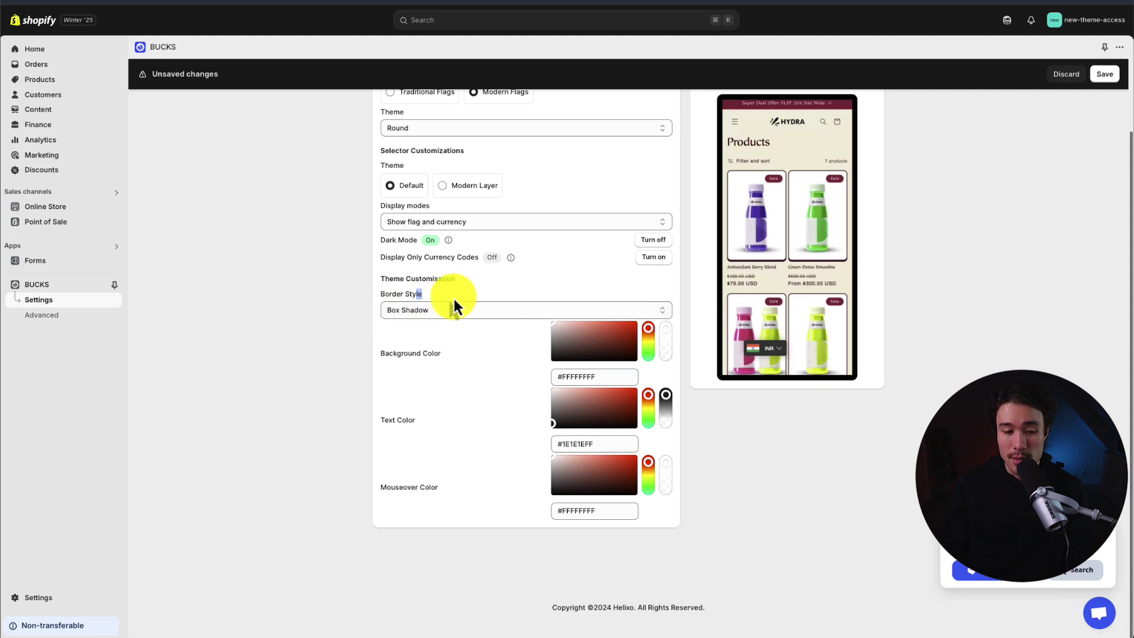
{"action": "scroll", "coordinate": [452, 304], "scroll_direction": "up", "scroll_amount": 3}
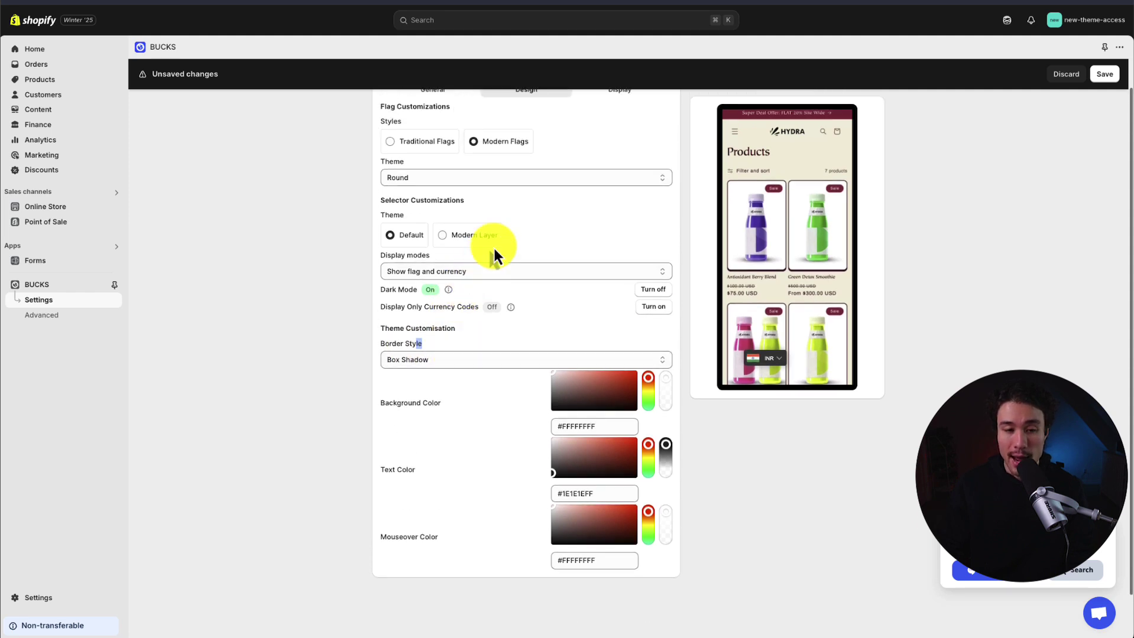
{"action": "scroll", "coordinate": [488, 245], "scroll_direction": "up", "scroll_amount": 2}
{"action": "left_click", "coordinate": [594, 125]}
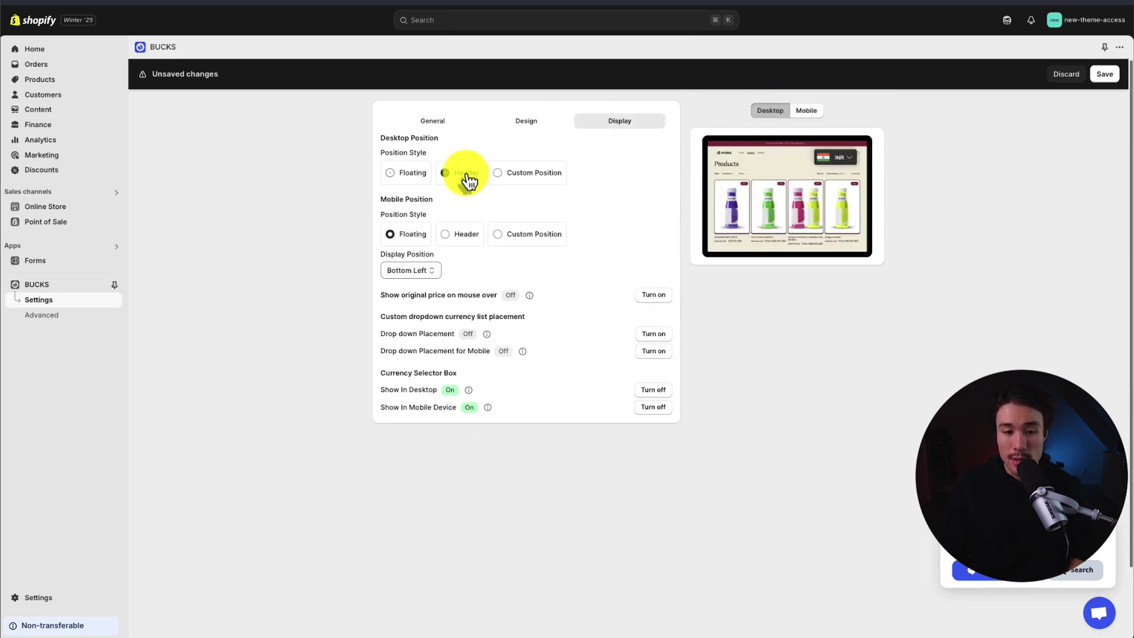
Step: Set desktop to Floating at Top Right and mobile to Floating at Top Left, then save
{"action": "left_click", "coordinate": [419, 210]}
{"action": "left_click", "coordinate": [421, 187]}
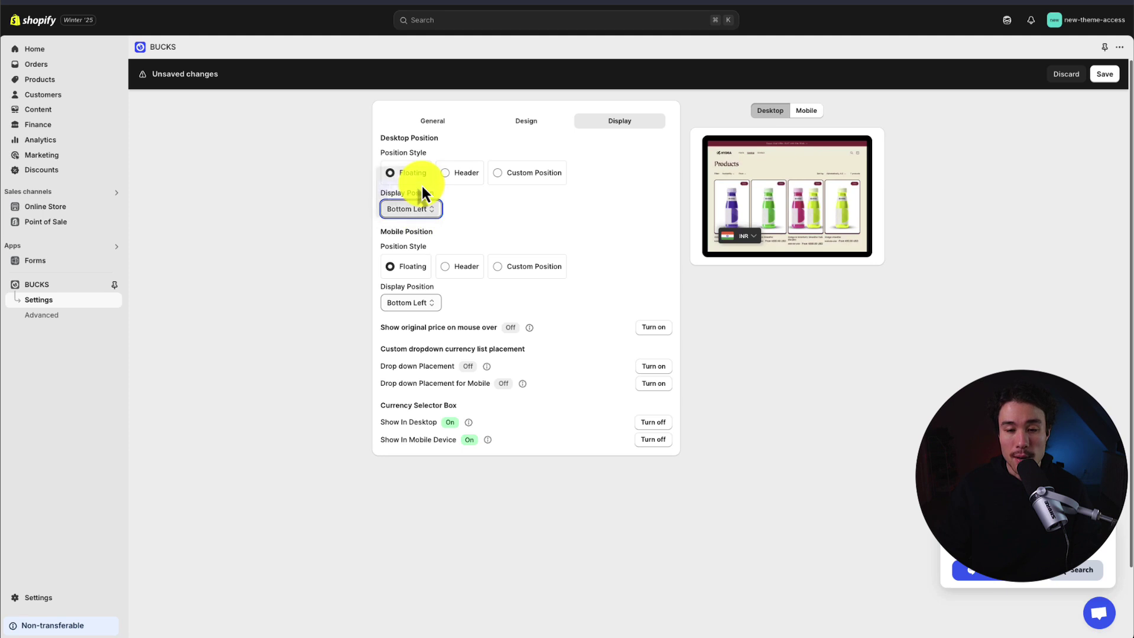
{"action": "left_click", "coordinate": [423, 214]}
{"action": "left_click", "coordinate": [406, 231]}
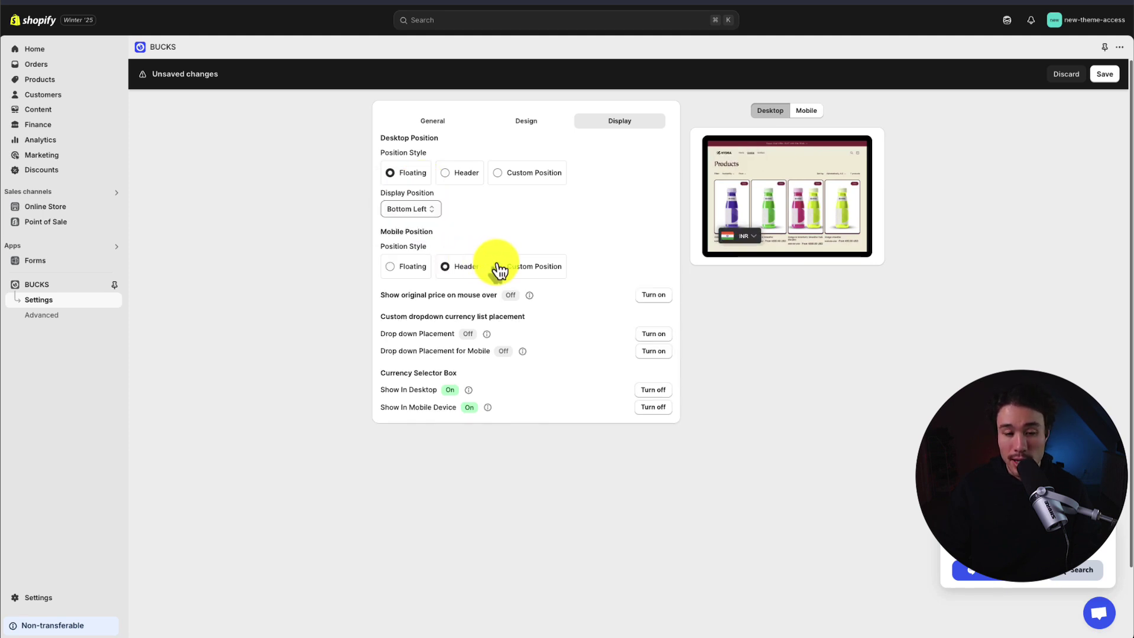
{"action": "left_click", "coordinate": [498, 267]}
{"action": "left_click", "coordinate": [414, 269]}
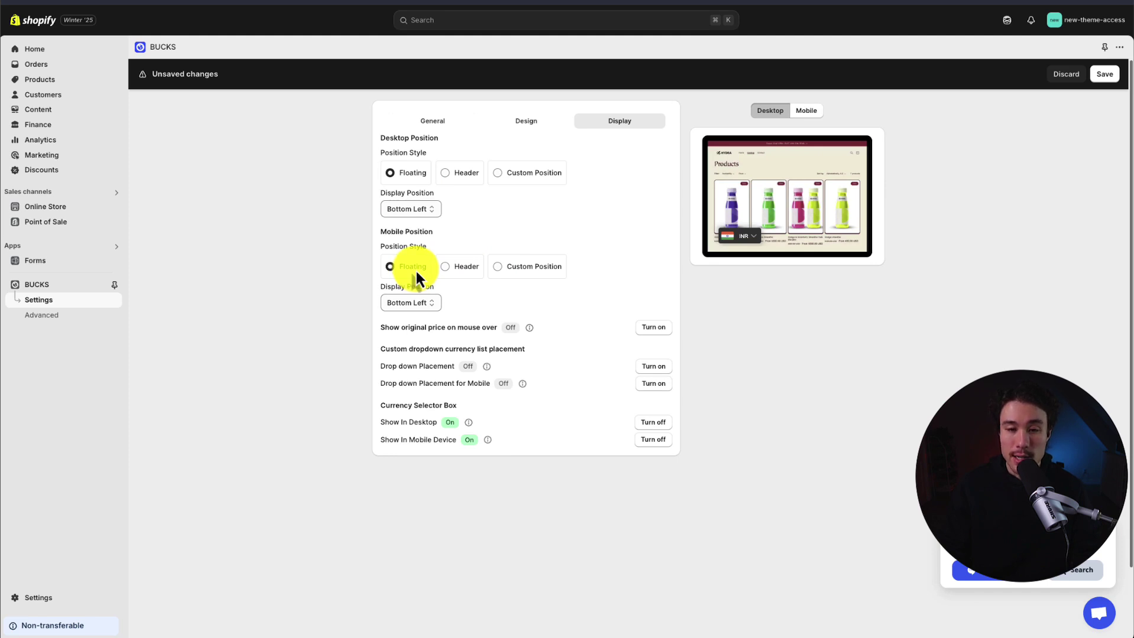
{"action": "left_click", "coordinate": [1103, 74]}
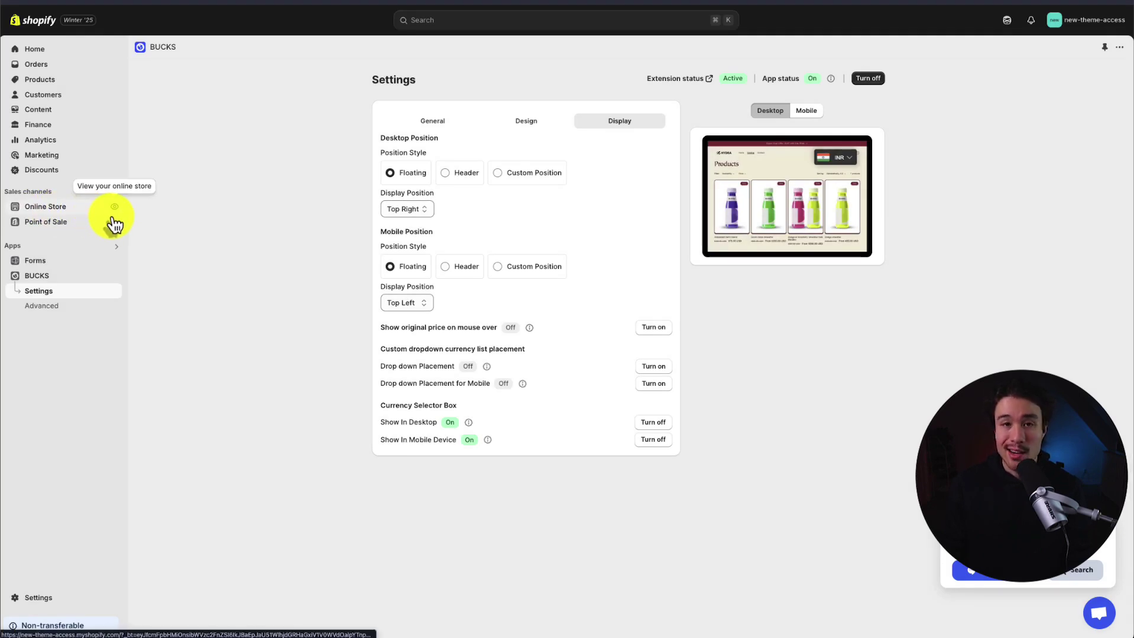
Step: View the live storefront and pick USD in the floating CAD currency switcher
{"action": "left_click", "coordinate": [114, 208]}
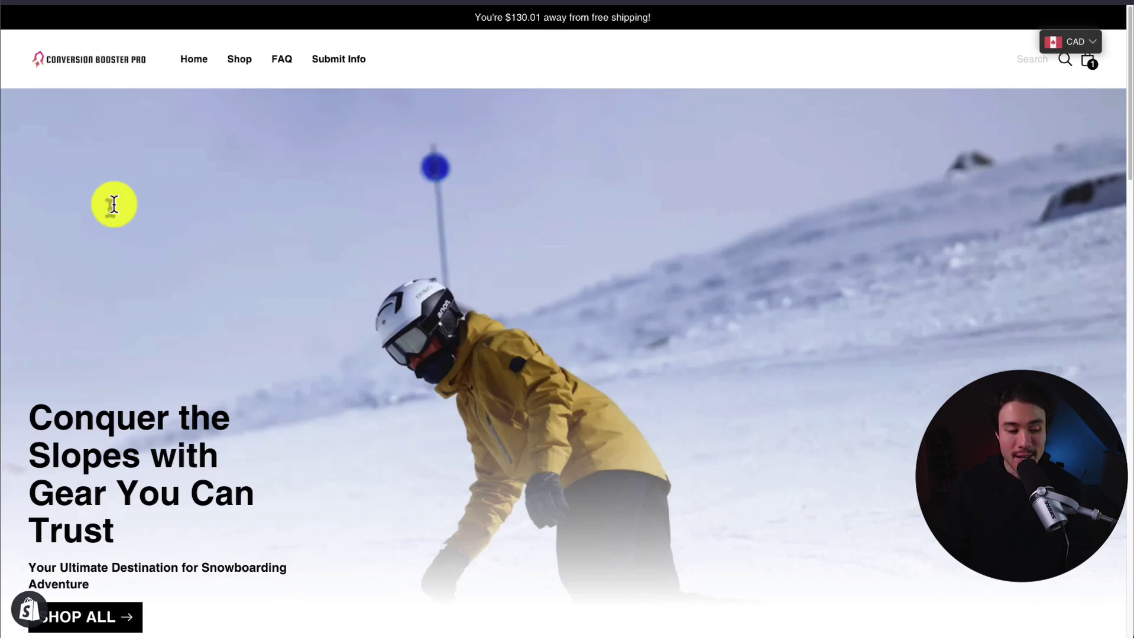
{"action": "scroll", "coordinate": [424, 218], "scroll_direction": "down", "scroll_amount": 10}
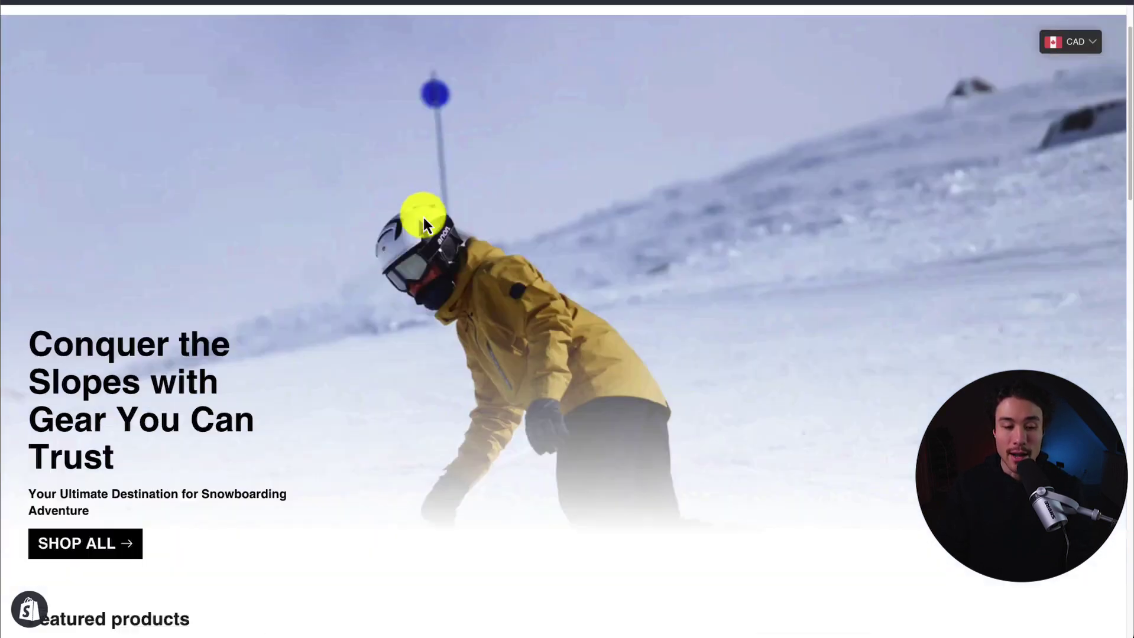
{"action": "left_click", "coordinate": [1076, 42]}
{"action": "left_click", "coordinate": [1035, 76]}
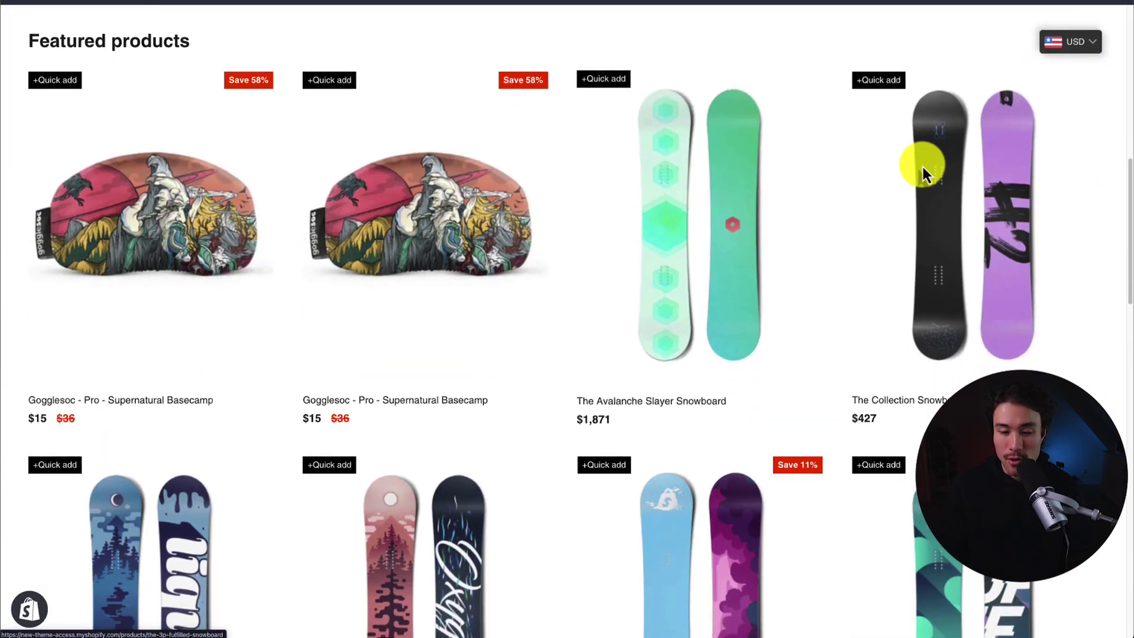
{"action": "scroll", "coordinate": [926, 172], "scroll_direction": "down", "scroll_amount": 5}
{"action": "scroll", "coordinate": [917, 152], "scroll_direction": "up", "scroll_amount": 15}
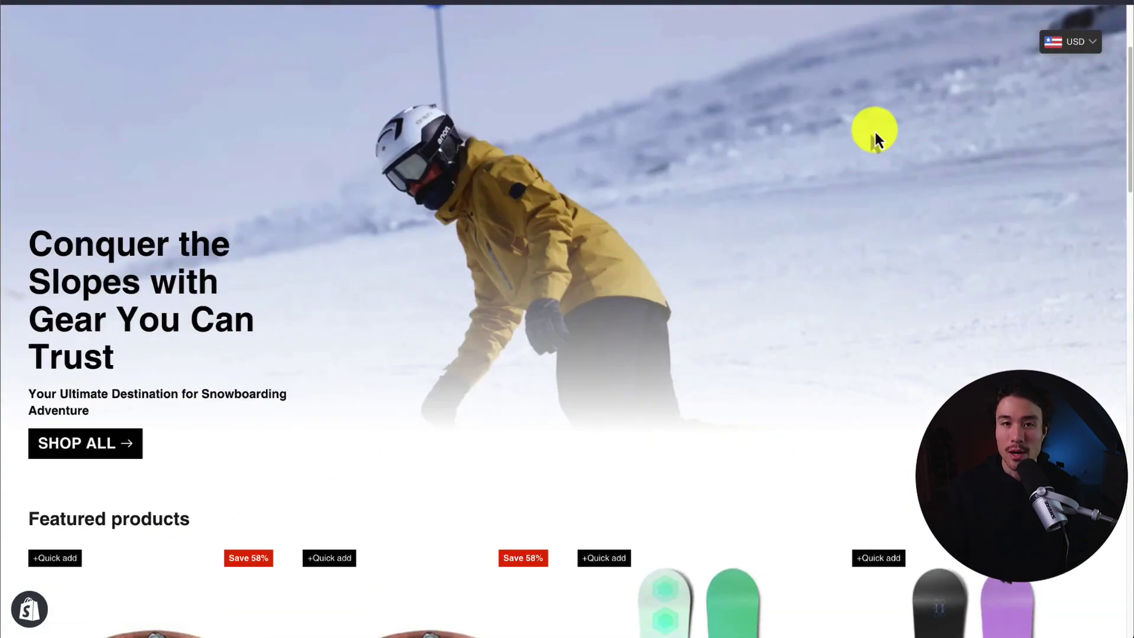
{"action": "scroll", "coordinate": [875, 131], "scroll_direction": "up", "scroll_amount": 3}
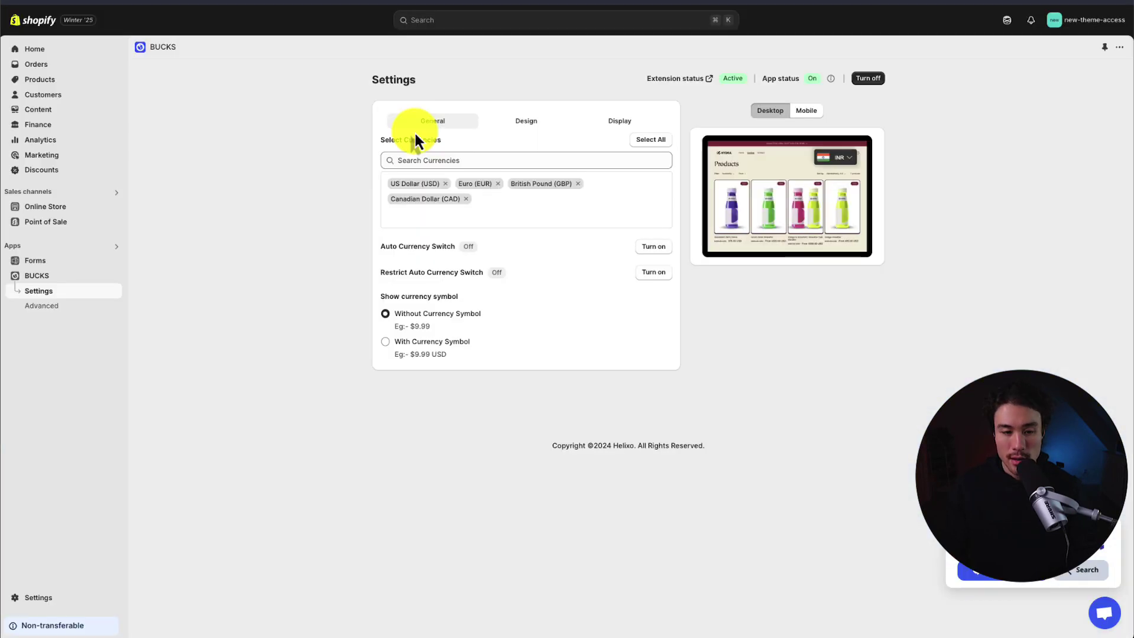
{"action": "left_click_drag", "start_coordinate": [397, 251], "coordinate": [436, 249]}
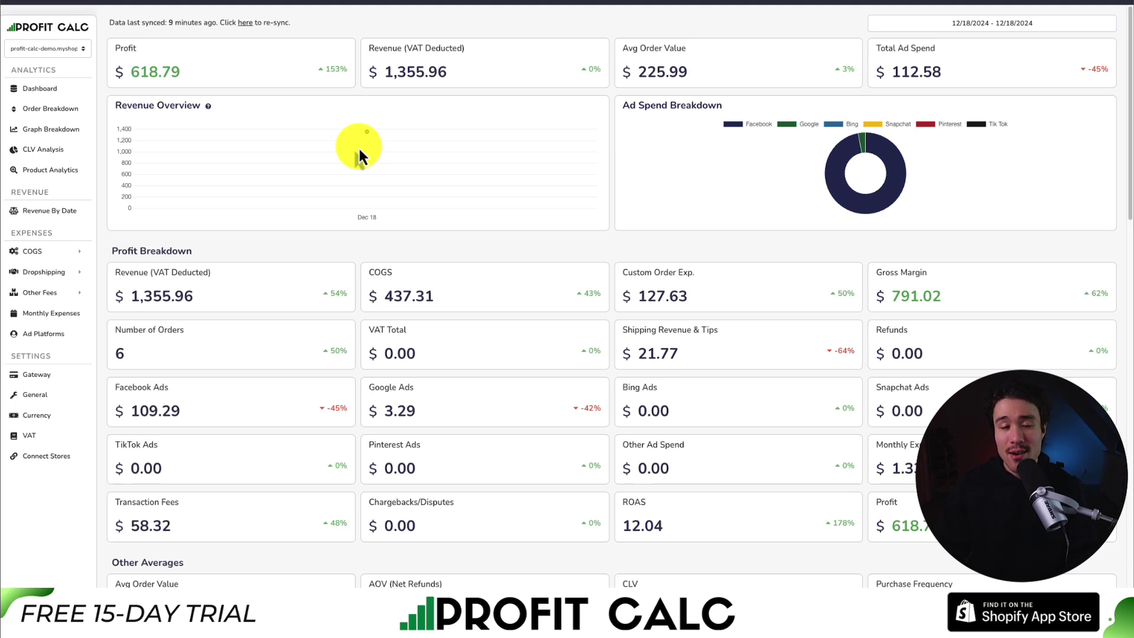
Step: Set the dashboard date range to the last-7-days preset, 12/12/2024–12/18/2024
{"action": "left_click", "coordinate": [966, 24]}
{"action": "left_click", "coordinate": [1051, 76]}
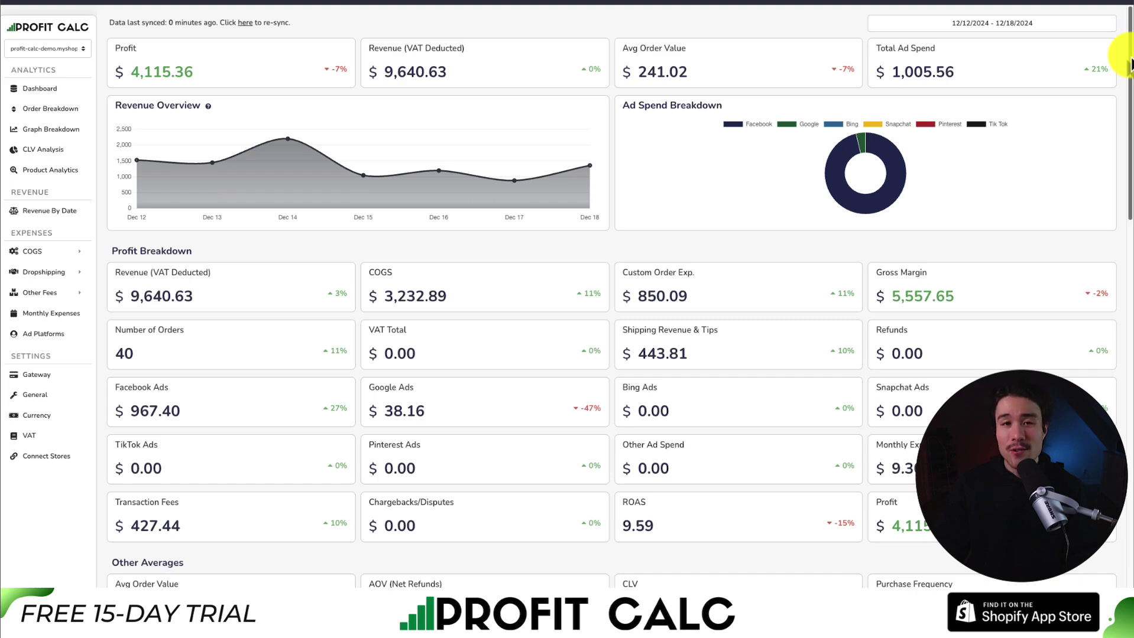
{"action": "left_click_drag", "start_coordinate": [1130, 64], "coordinate": [1040, 55]}
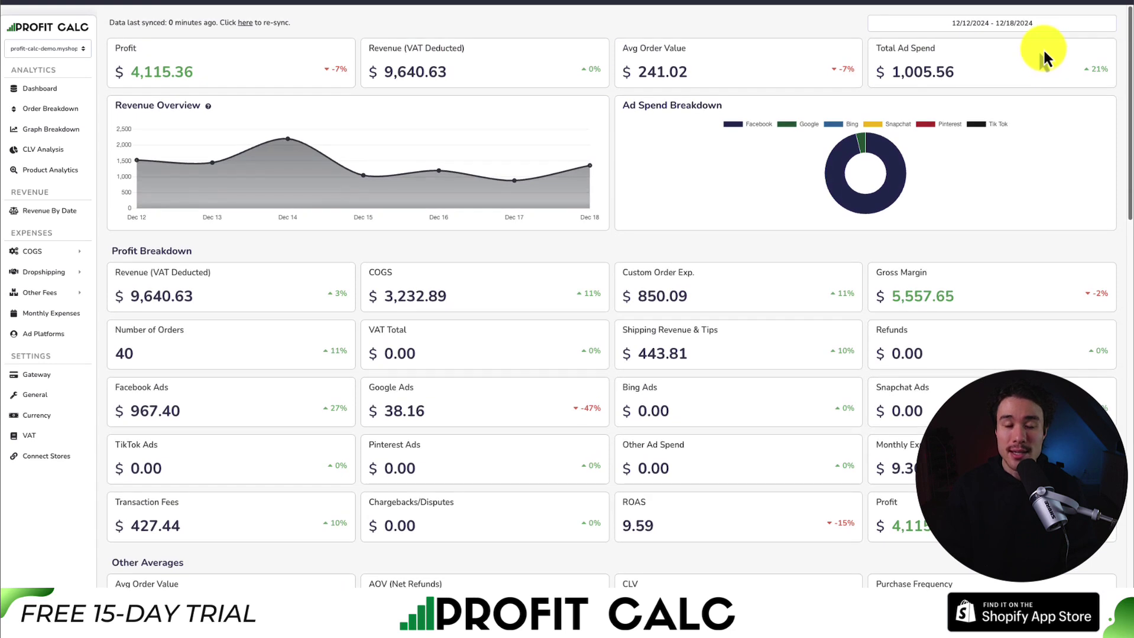